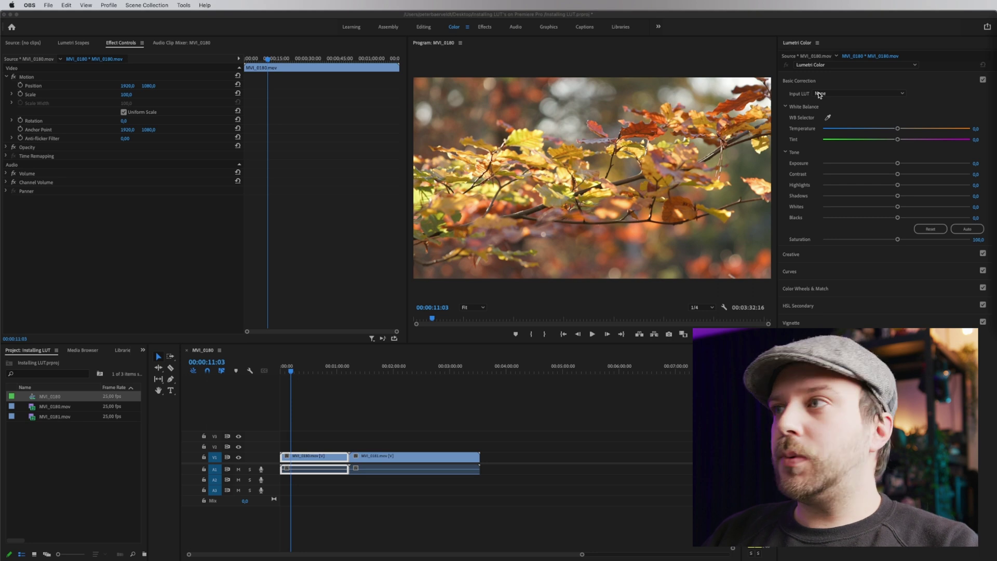
Bring the Premiere Pro window with the autumn-leaf project to the front
{"action": "left_click", "coordinate": [819, 95]}
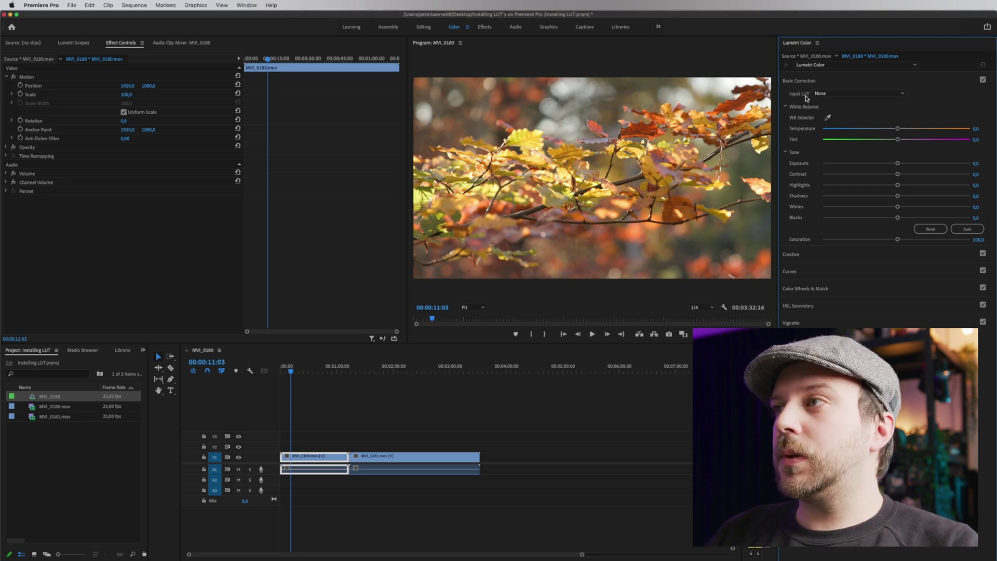
Set Butterfly - LOG.cube from Desktop's 1. WhiteRaven LUTS - Vintage folder as the Input LUT
{"action": "left_click", "coordinate": [836, 94]}
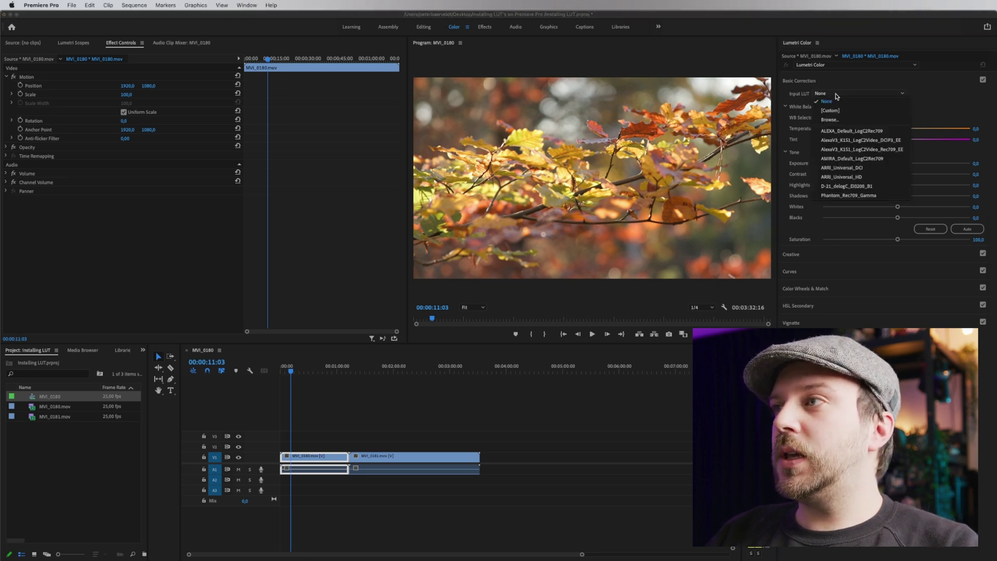
{"action": "left_click", "coordinate": [831, 119]}
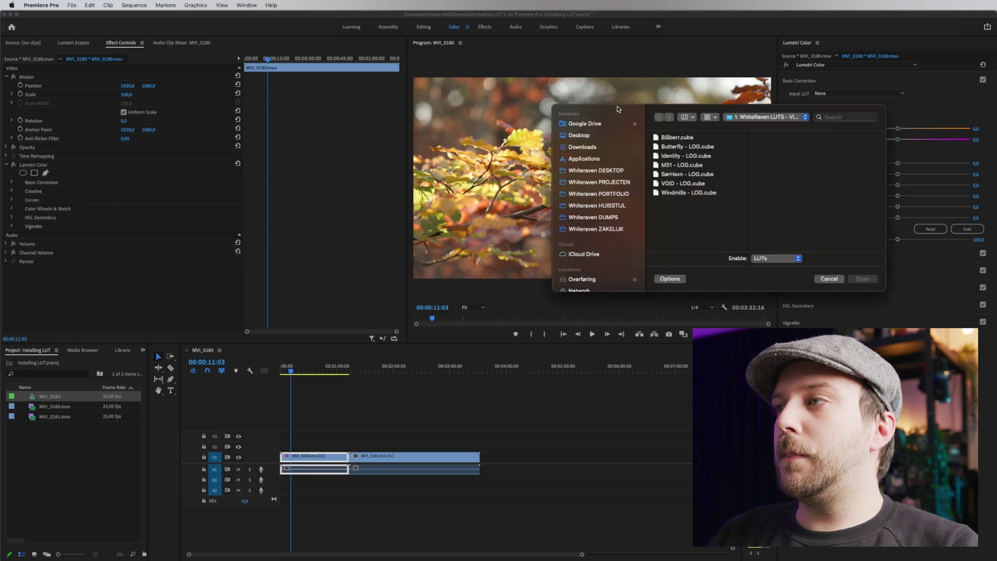
{"action": "left_click", "coordinate": [578, 136]}
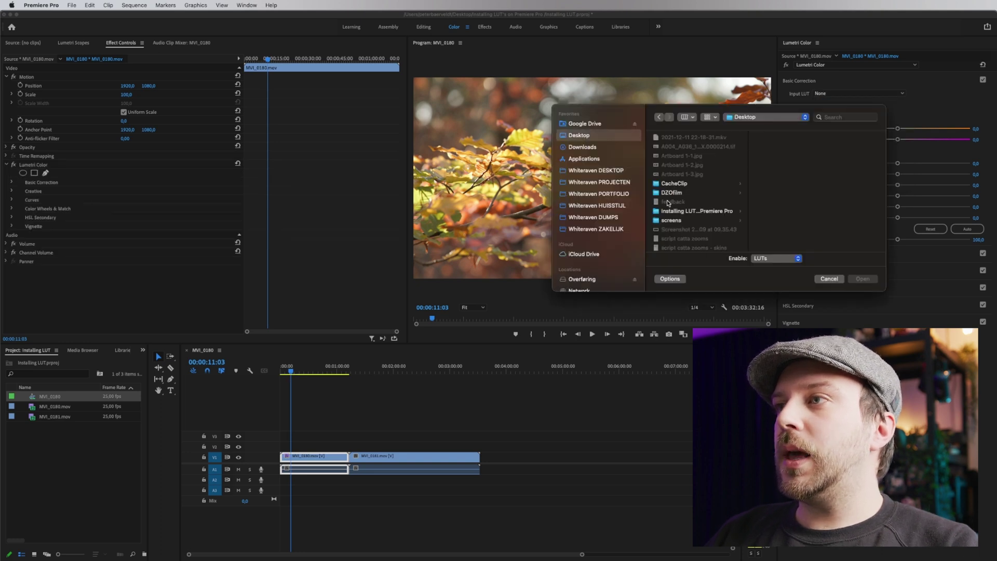
{"action": "scroll", "coordinate": [668, 203], "scroll_direction": "down", "scroll_amount": 1}
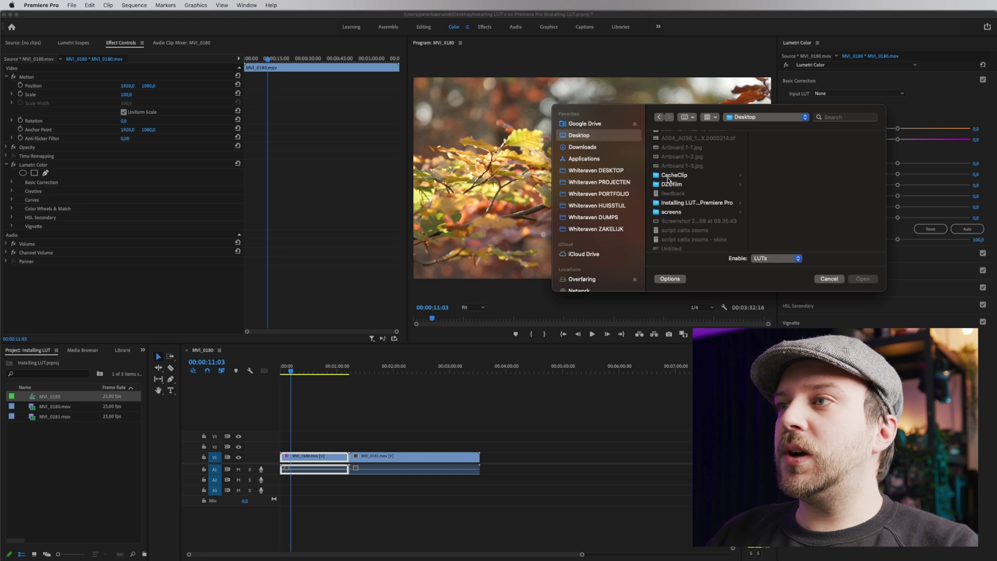
{"action": "left_click", "coordinate": [693, 203]}
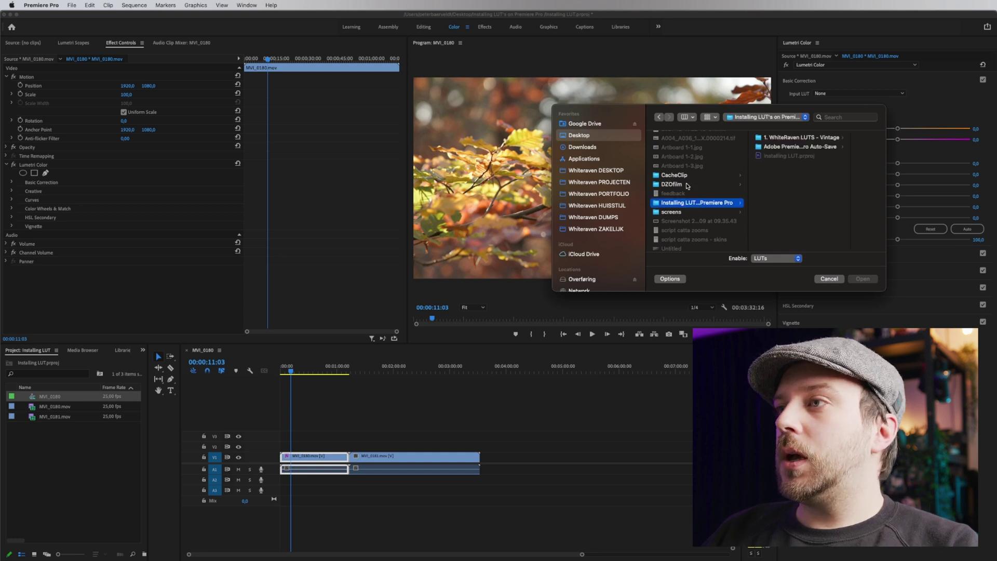
{"action": "left_click", "coordinate": [795, 139]}
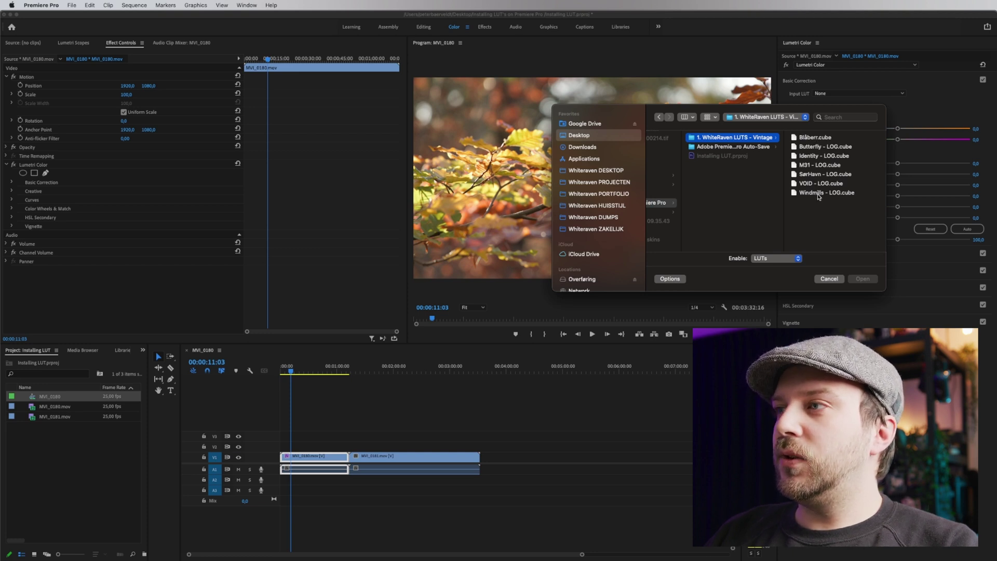
{"action": "left_click", "coordinate": [825, 147]}
{"action": "left_click", "coordinate": [863, 280]}
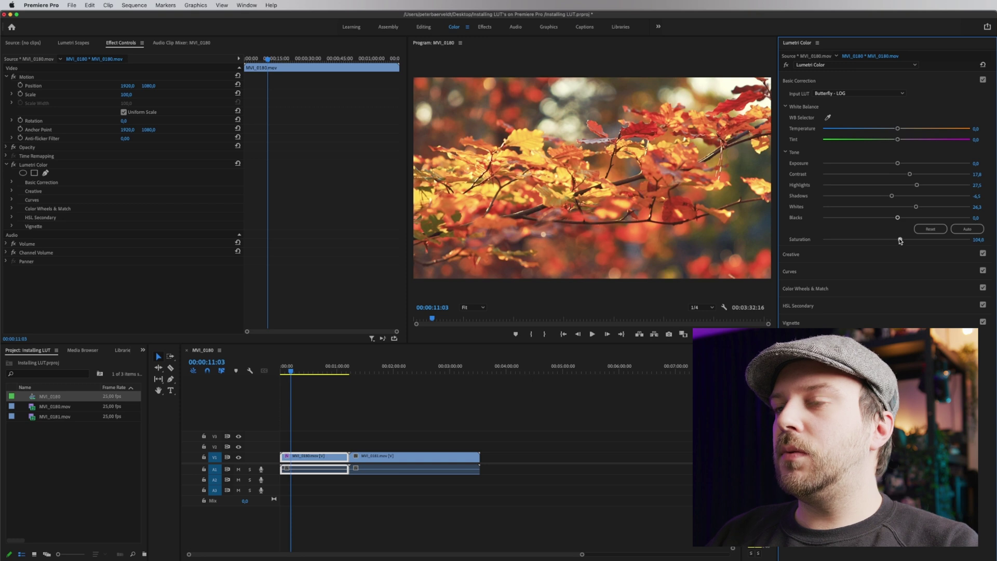
Fine-tune the clip's saturation to 114.1 and save the Premiere Pro project
{"action": "left_click_drag", "start_coordinate": [910, 240], "coordinate": [898, 240]}
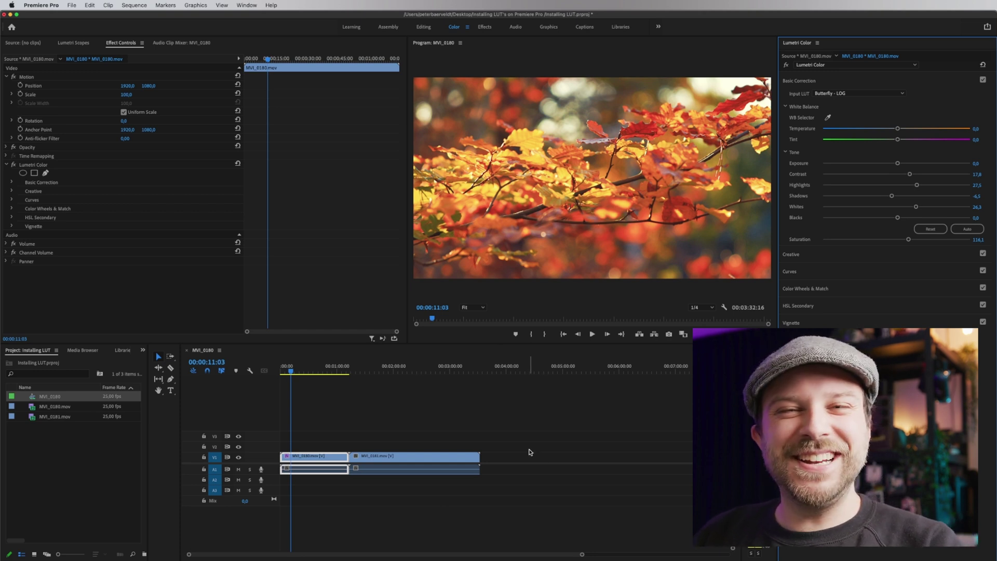
{"action": "key", "text": "super+s"}
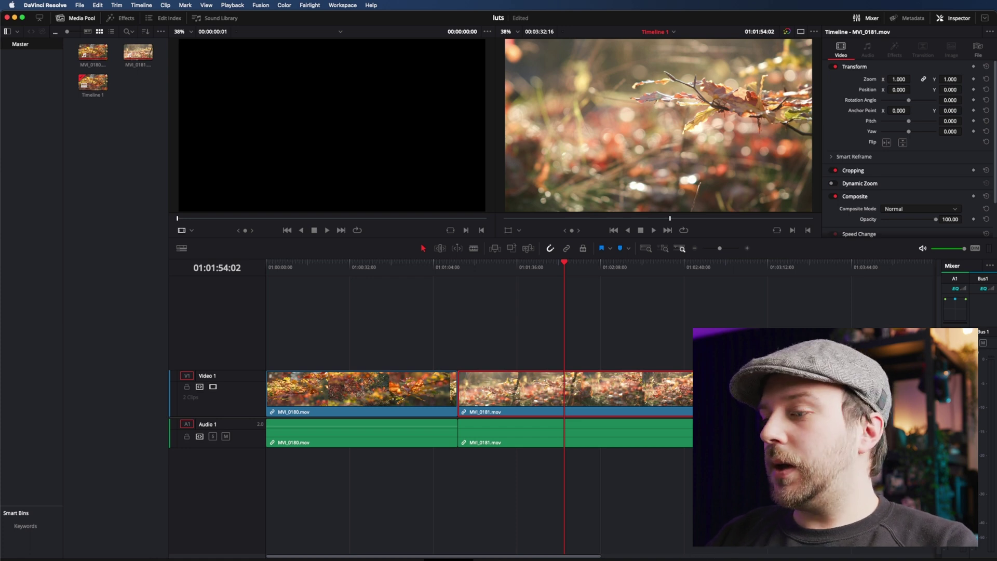
Switch DaVinci Resolve from the Edit page to the Color page with Shift+6
{"action": "key", "text": "shift+6"}
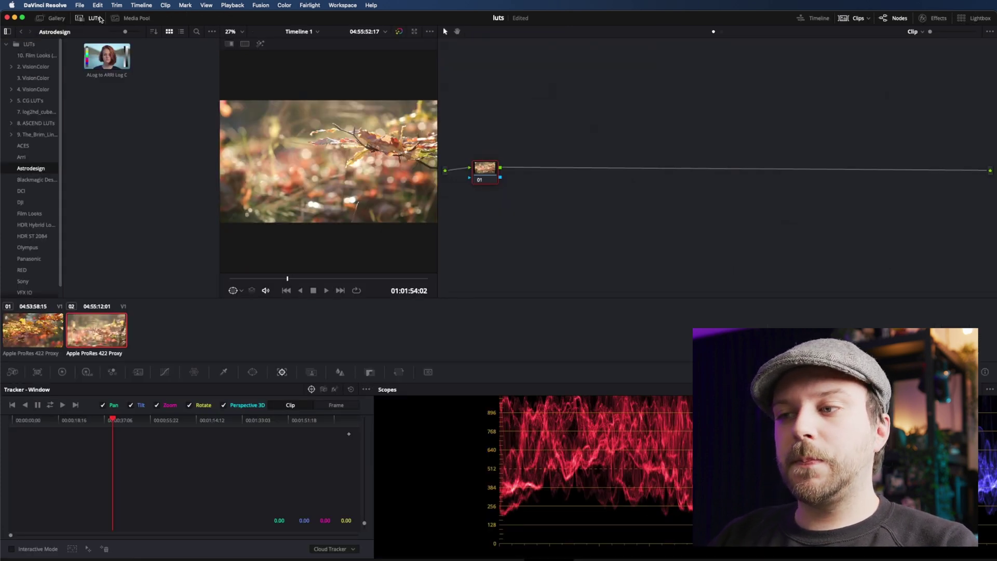
Widen the viewer, reposition node 01, and open the 10. Film Looks LUT folder
{"action": "left_click", "coordinate": [95, 19]}
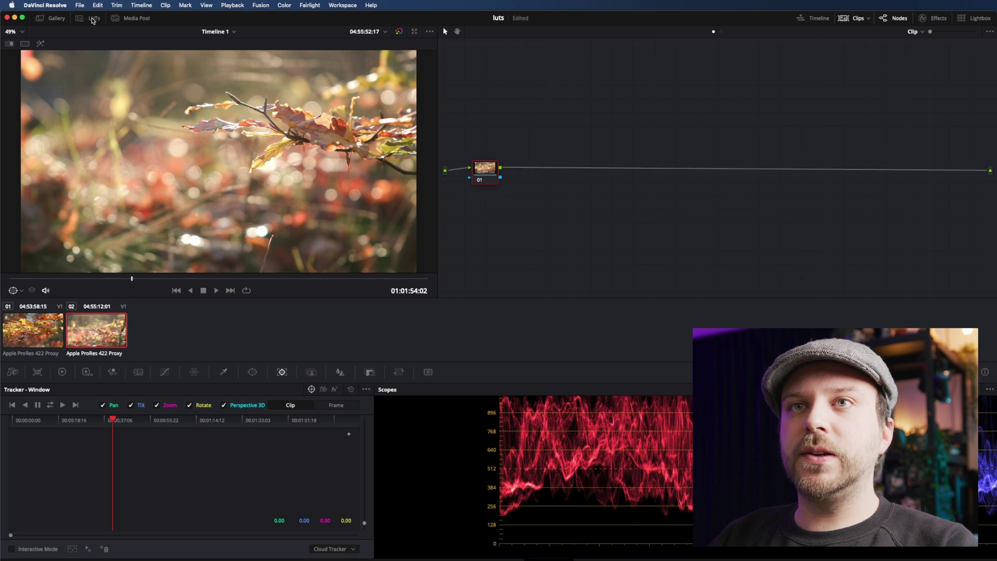
{"action": "left_click", "coordinate": [92, 19]}
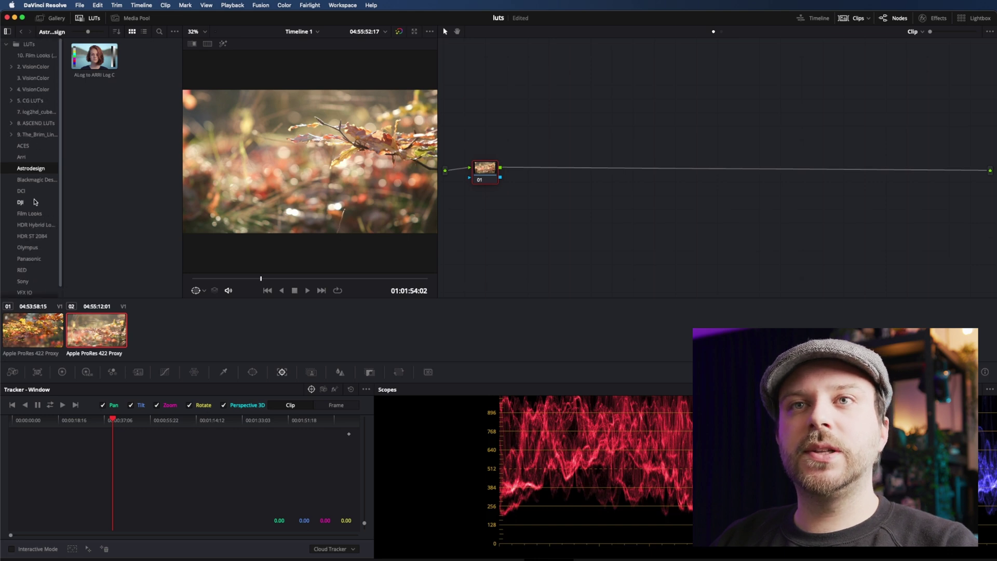
{"action": "scroll", "coordinate": [34, 202], "scroll_direction": "down", "scroll_amount": 1}
{"action": "scroll", "coordinate": [31, 157], "scroll_direction": "up", "scroll_amount": 1}
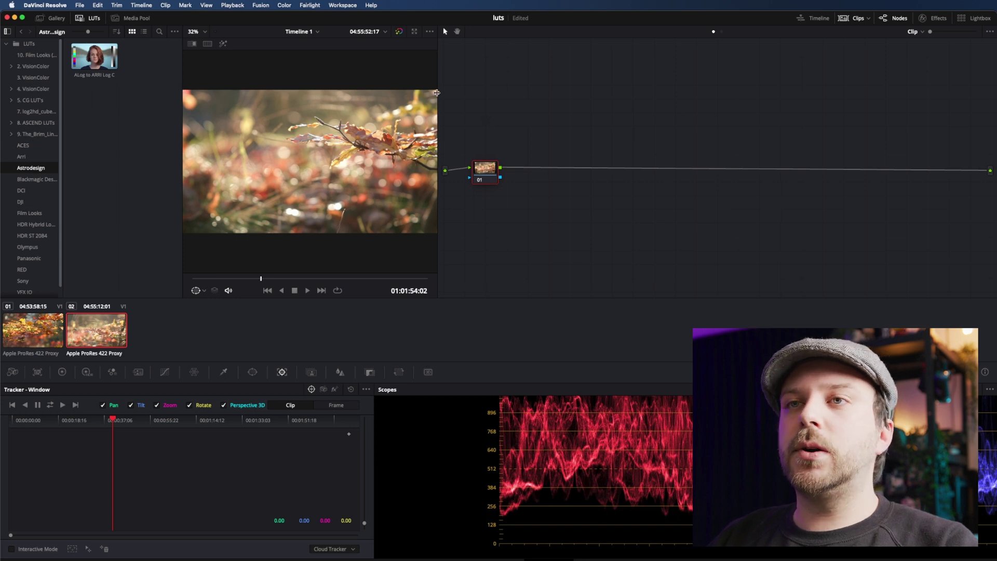
{"action": "left_click_drag", "start_coordinate": [436, 92], "coordinate": [578, 95]}
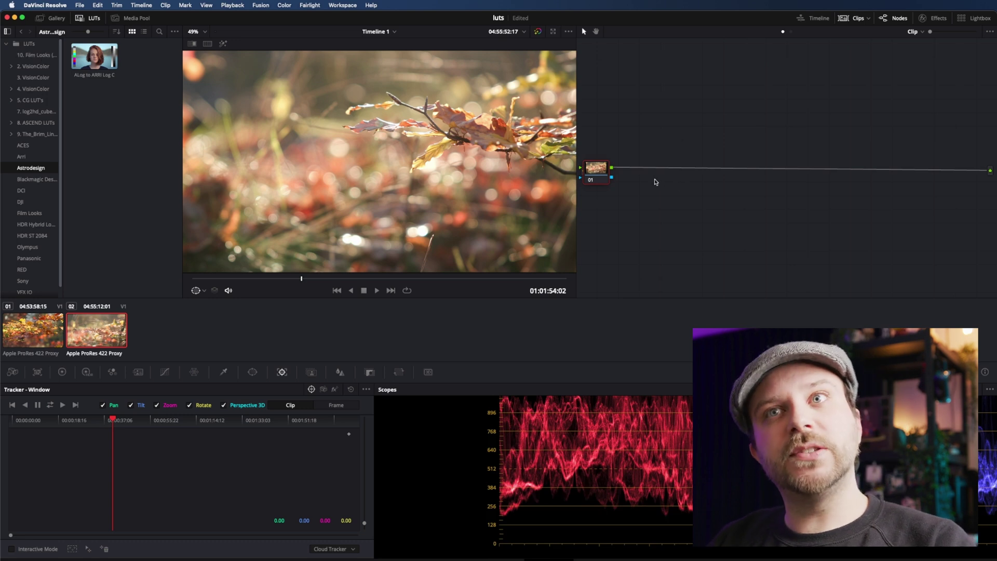
{"action": "mouse_move", "coordinate": [596, 169]}
{"action": "left_mouse_down"}
{"action": "mouse_move", "coordinate": [647, 173]}
{"action": "mouse_move", "coordinate": [624, 169]}
{"action": "left_mouse_up"}
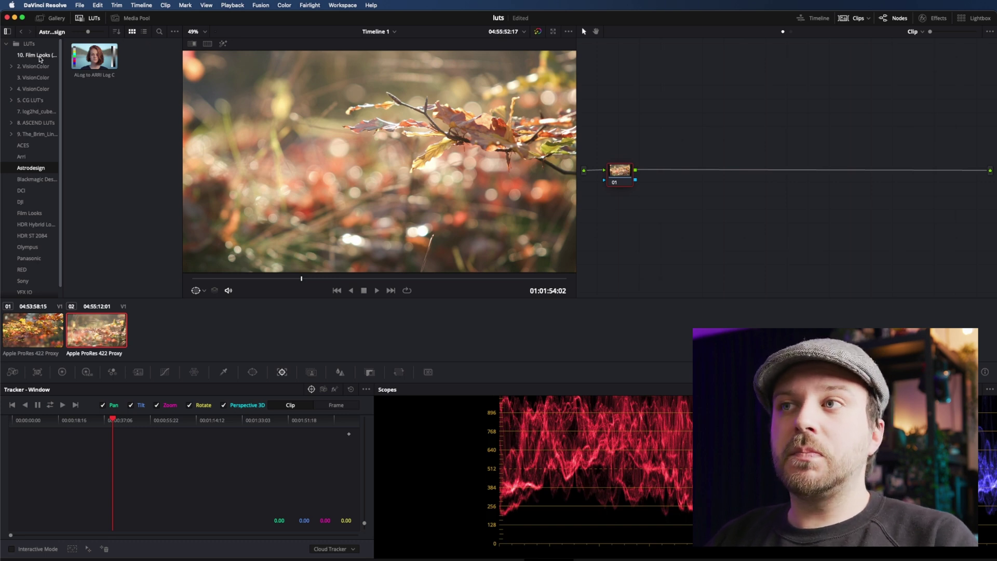
{"action": "left_click", "coordinate": [40, 57]}
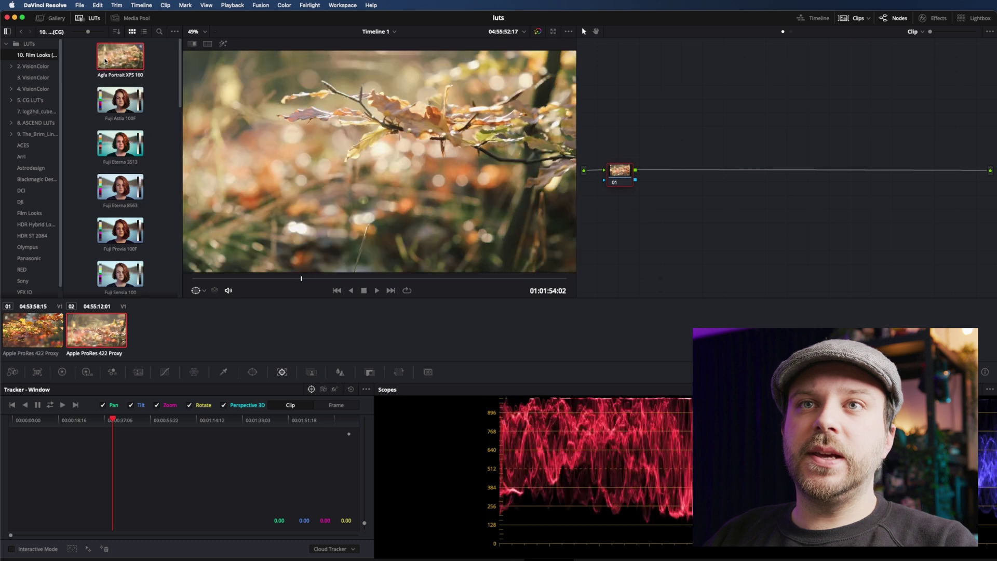
Reveal Agfa Portrait XPS 160.cube in Finder and enlarge the Finder window
{"action": "right_click", "coordinate": [120, 60]}
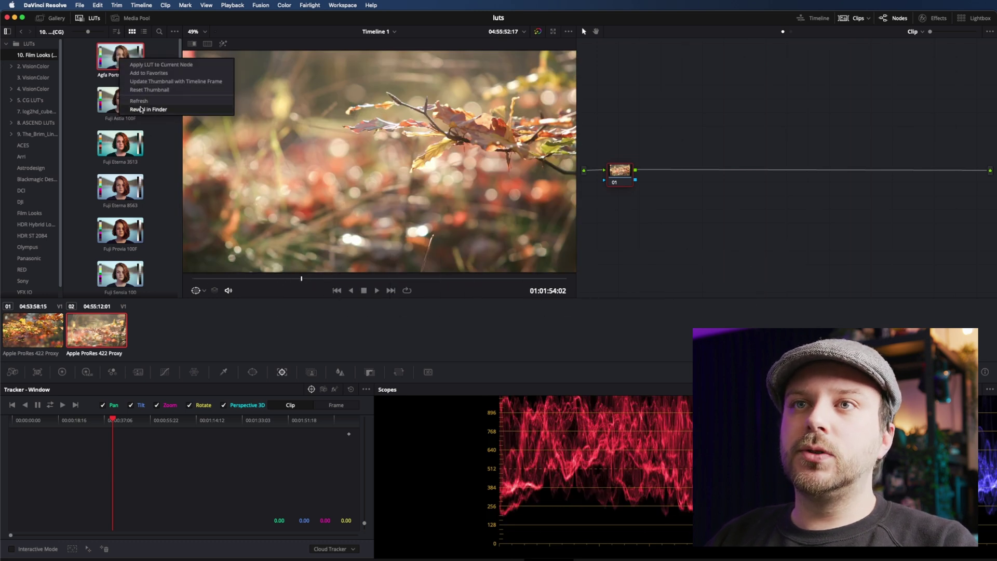
{"action": "left_click", "coordinate": [150, 110]}
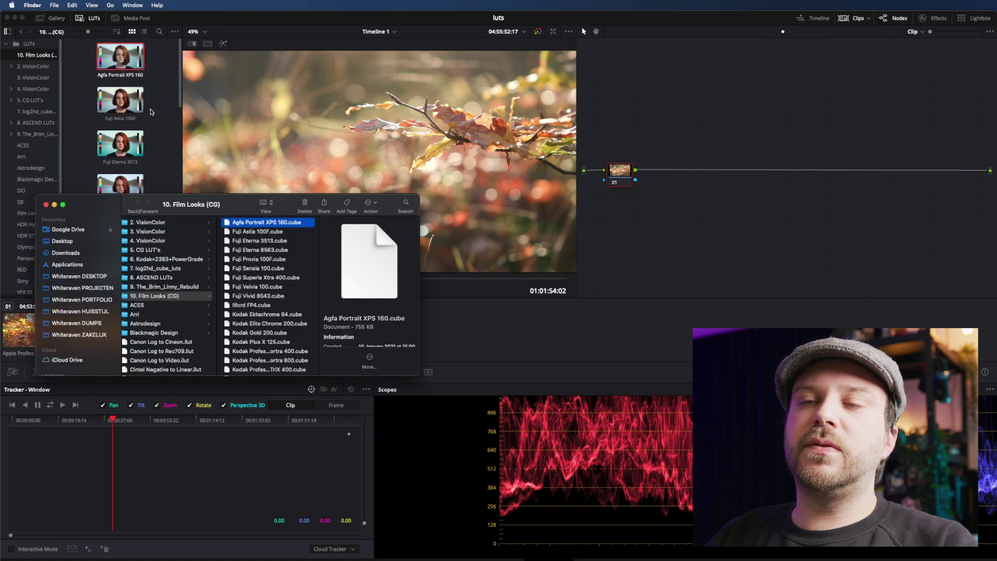
{"action": "left_click_drag", "start_coordinate": [123, 199], "coordinate": [185, 96]}
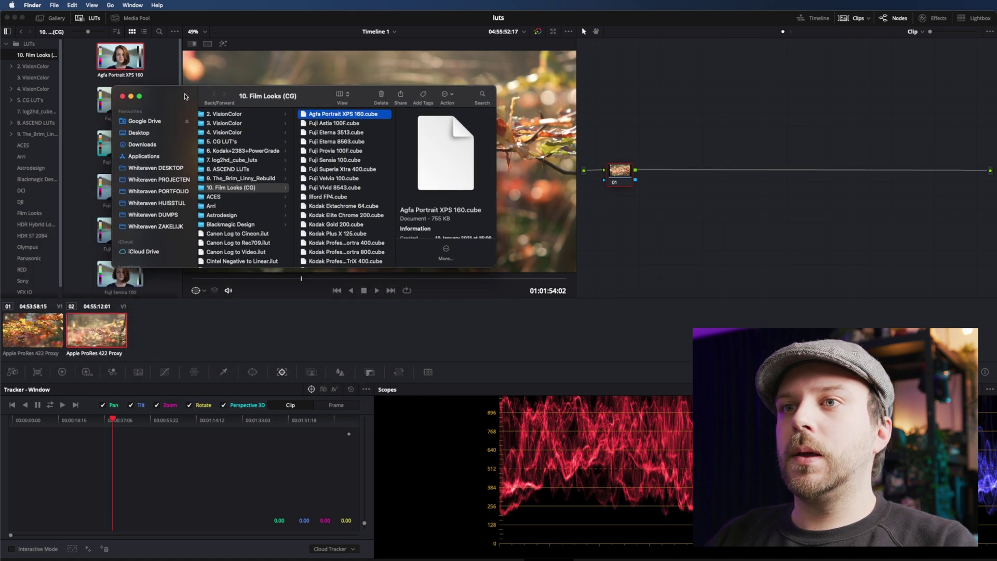
{"action": "left_click_drag", "start_coordinate": [489, 268], "coordinate": [501, 491]}
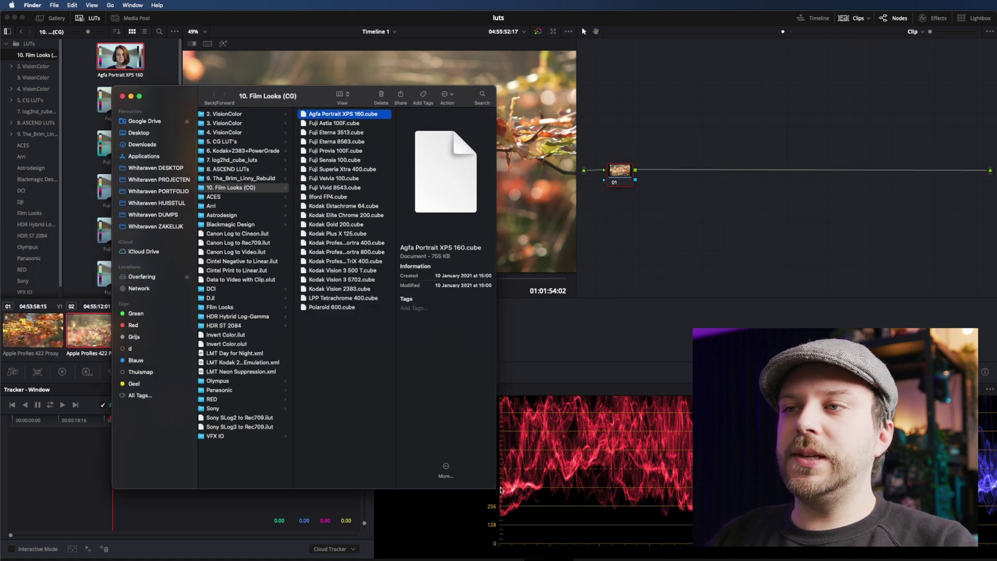
{"action": "scroll", "coordinate": [288, 378], "scroll_direction": "left", "scroll_amount": 3}
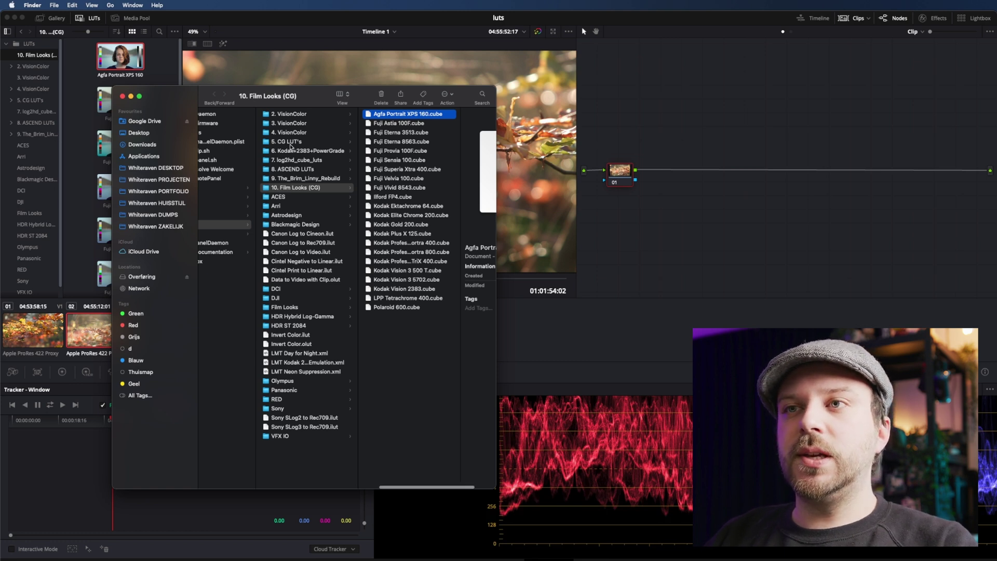
{"action": "left_click_drag", "start_coordinate": [317, 93], "coordinate": [324, 93]}
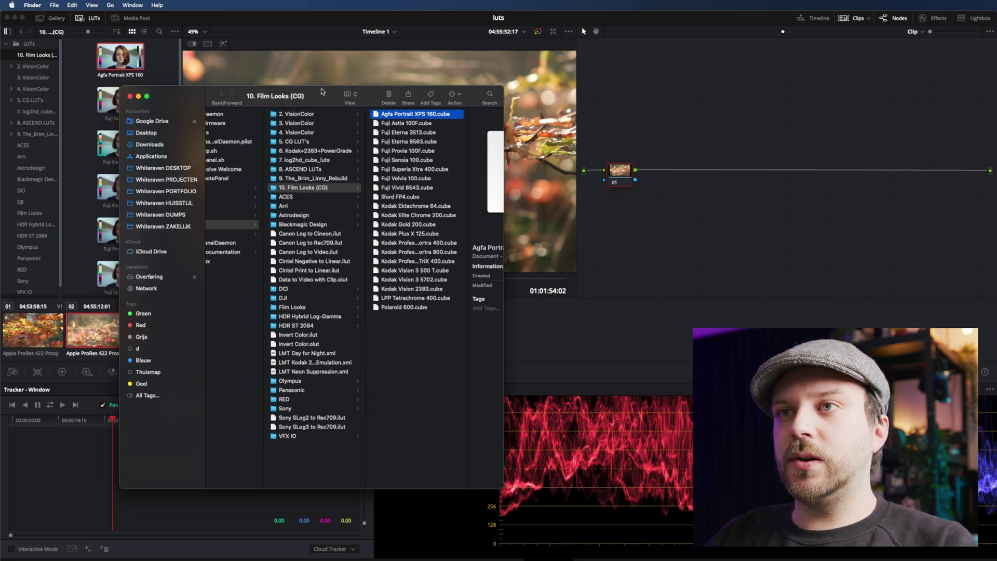
Copy the 1. WhiteRaven LUTS - Vintage folder from the Desktop's Installing LUT folder
{"action": "key", "text": "super+n"}
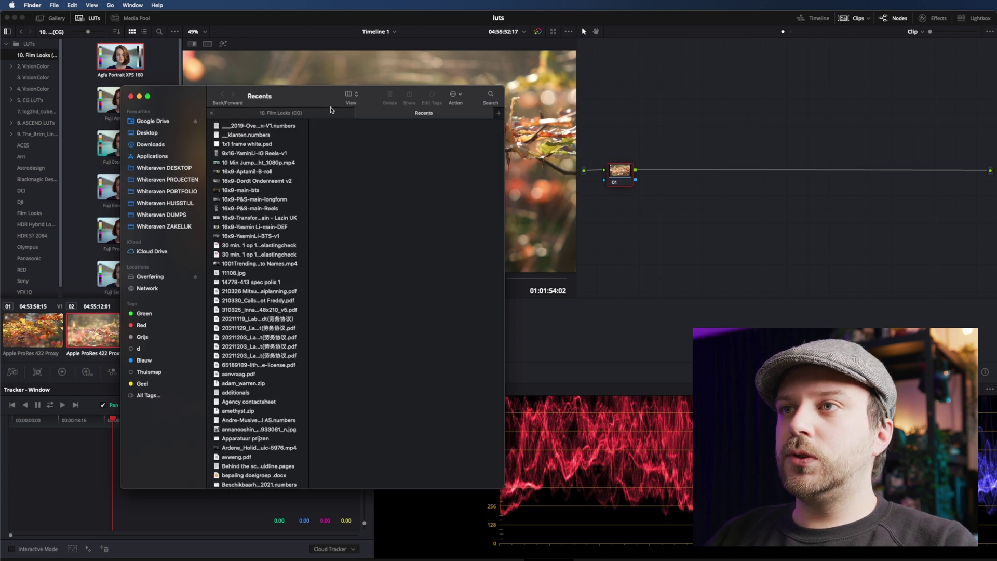
{"action": "left_click", "coordinate": [147, 132]}
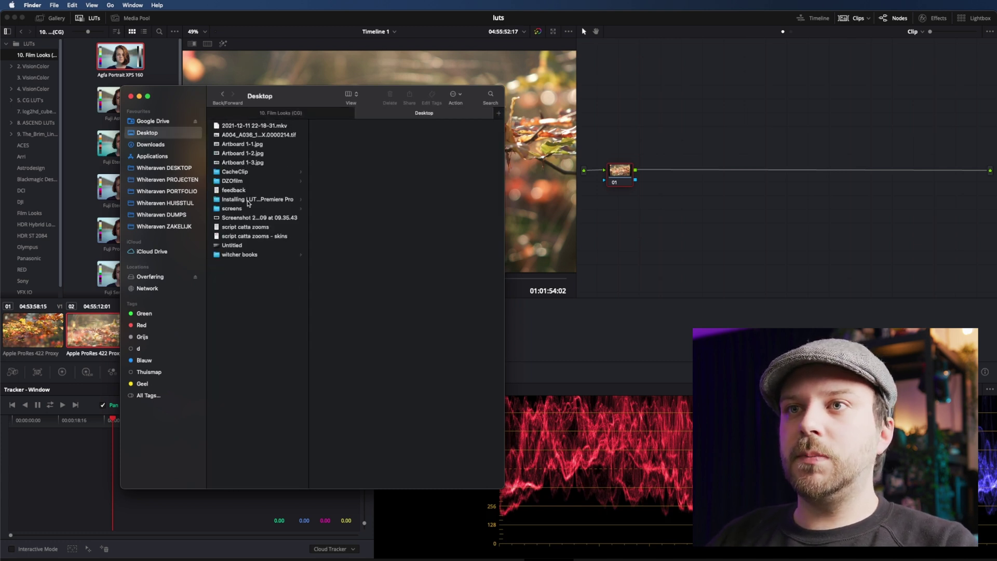
{"action": "left_click", "coordinate": [248, 200]}
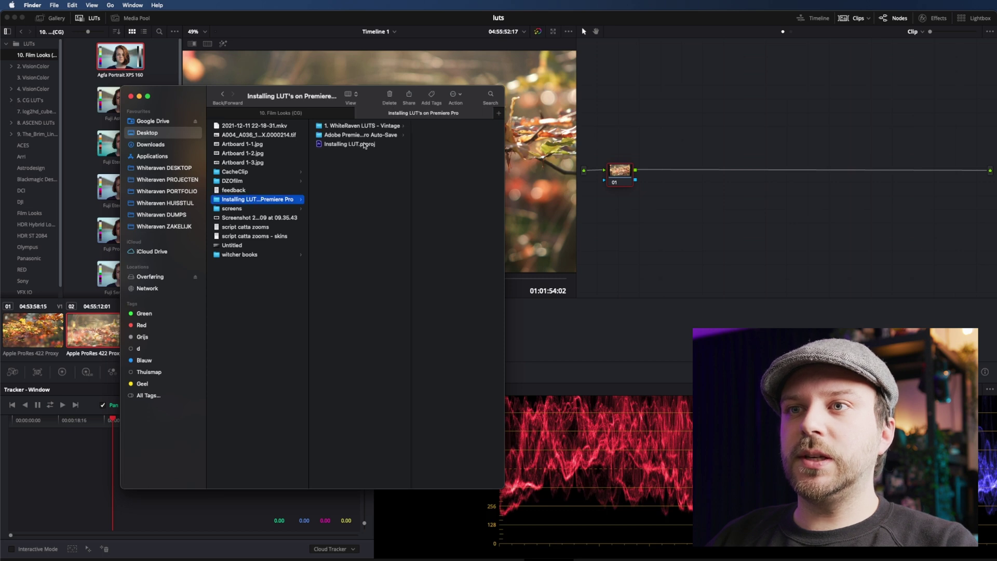
{"action": "left_click", "coordinate": [351, 126]}
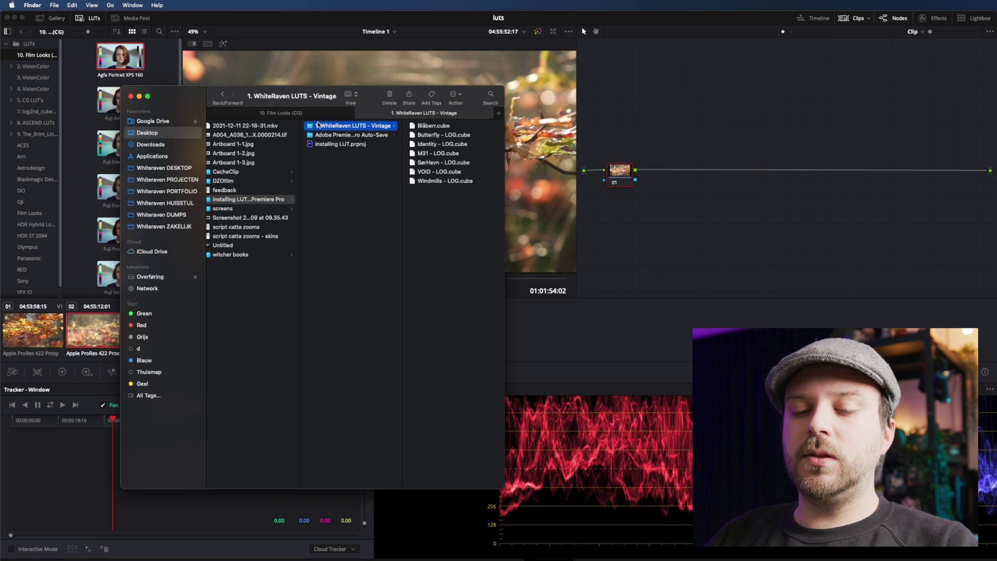
{"action": "right_click", "coordinate": [320, 125]}
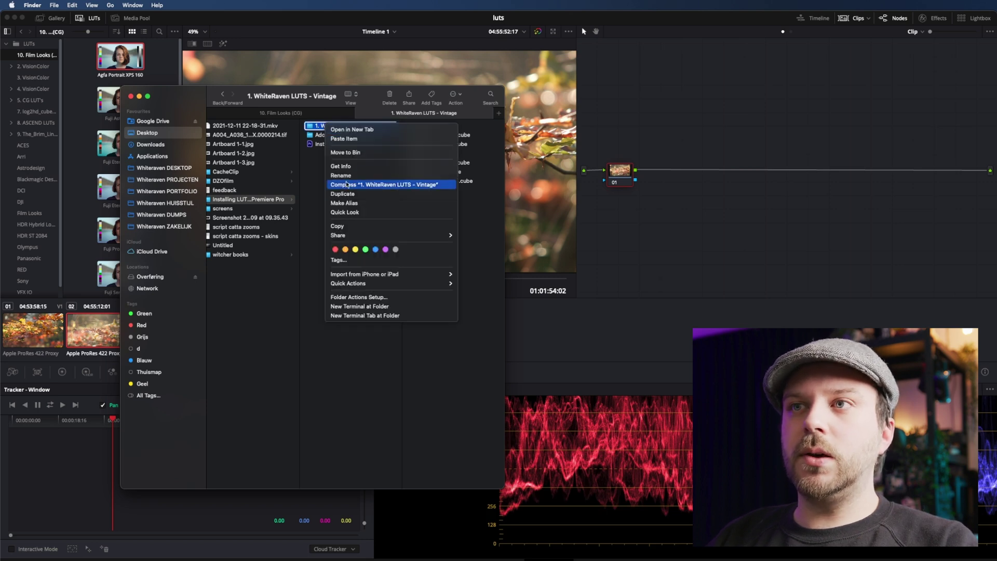
{"action": "left_click", "coordinate": [343, 226]}
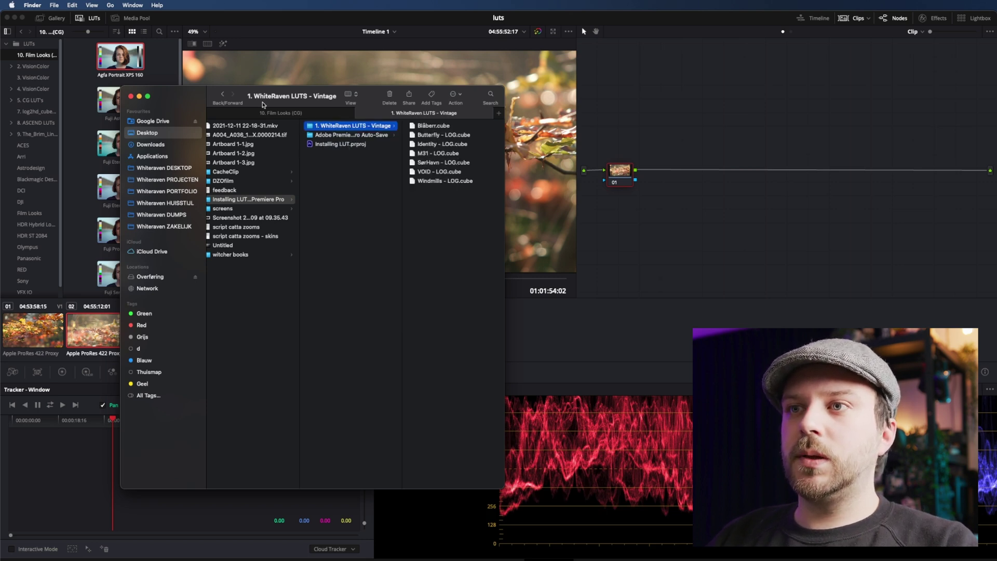
Paste the Vintage folder into Resolve's LUT folder and open the pasted folder
{"action": "left_click", "coordinate": [280, 114]}
{"action": "scroll", "coordinate": [272, 153], "scroll_direction": "left", "scroll_amount": 3}
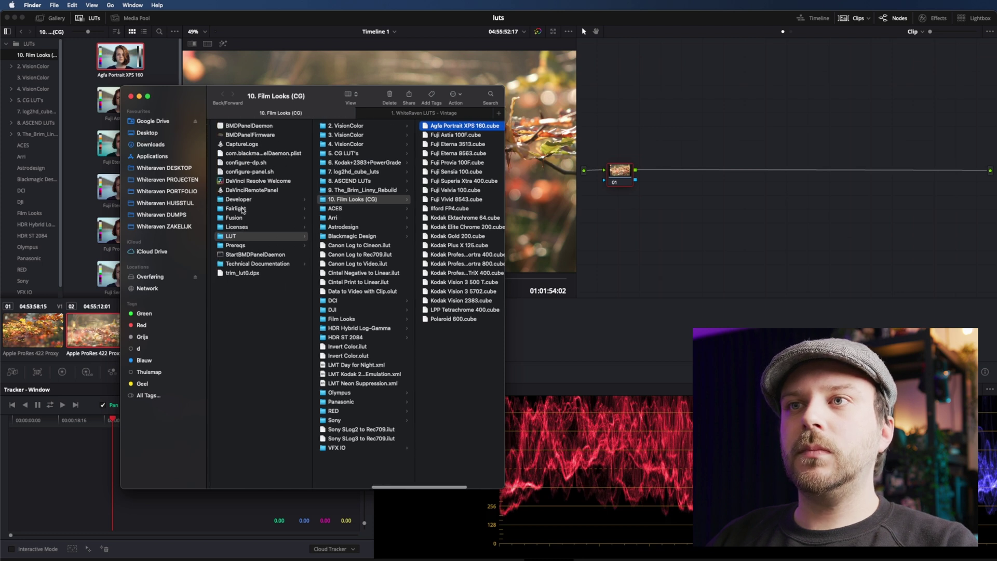
{"action": "left_click", "coordinate": [230, 237]}
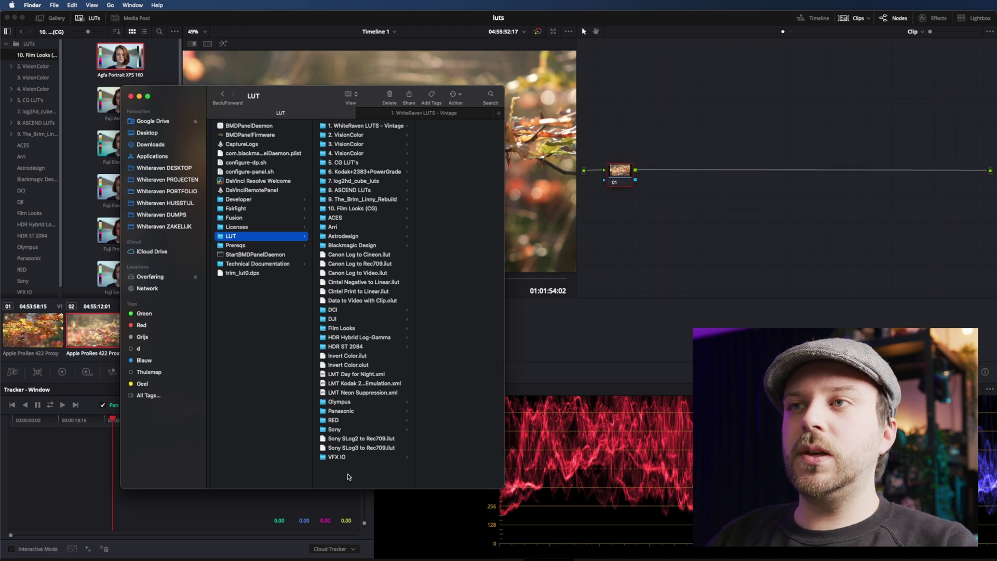
{"action": "right_click", "coordinate": [348, 477]}
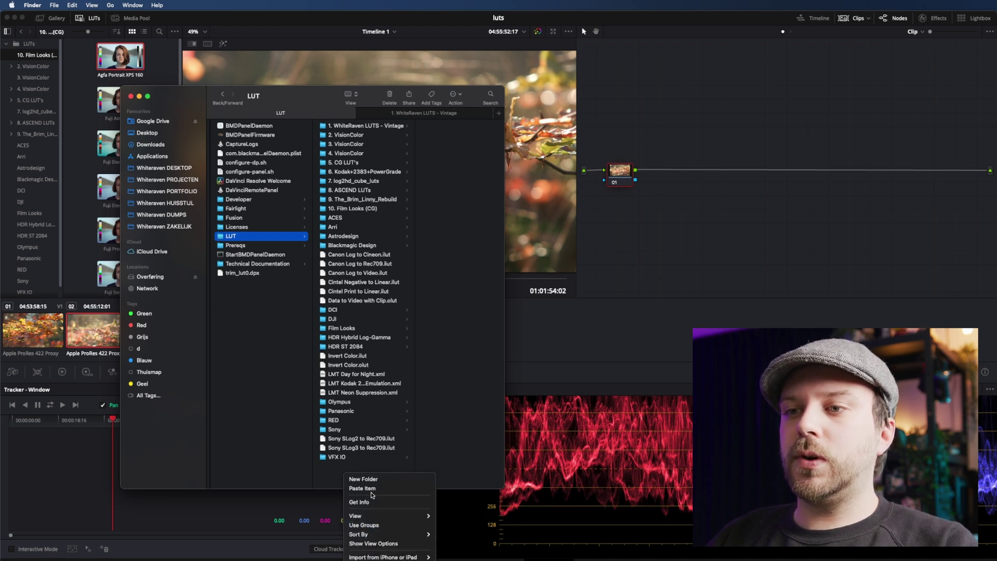
{"action": "left_click", "coordinate": [357, 124]}
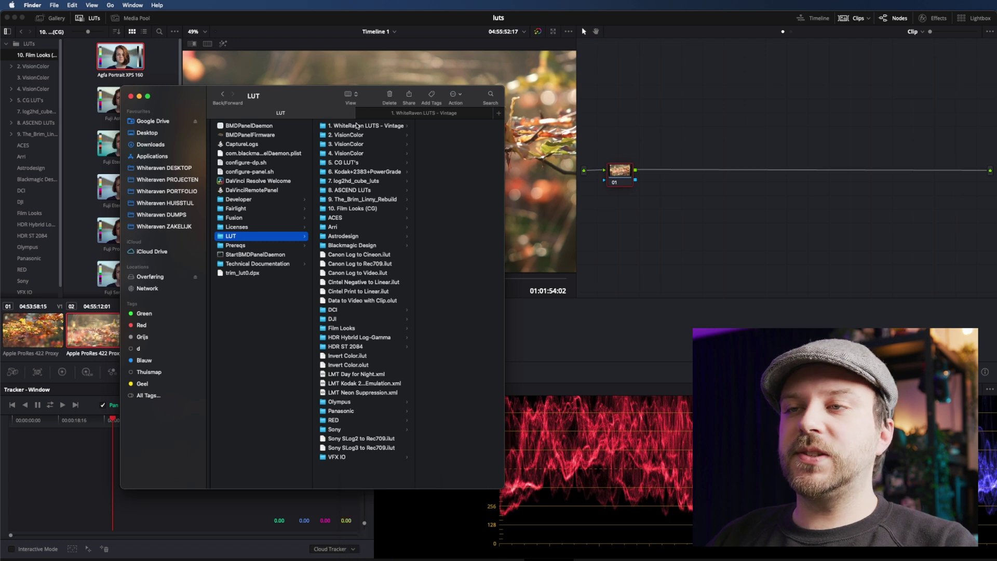
{"action": "left_click", "coordinate": [354, 127]}
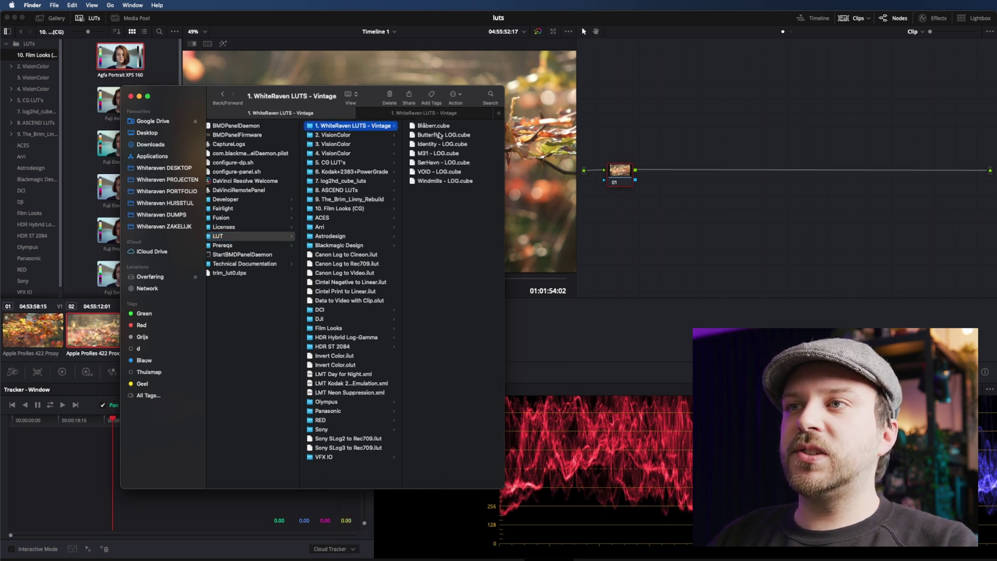
Browse Resolve's VisionColor and ASCEND LUT folders, then leave the luts project
{"action": "left_click", "coordinate": [15, 49]}
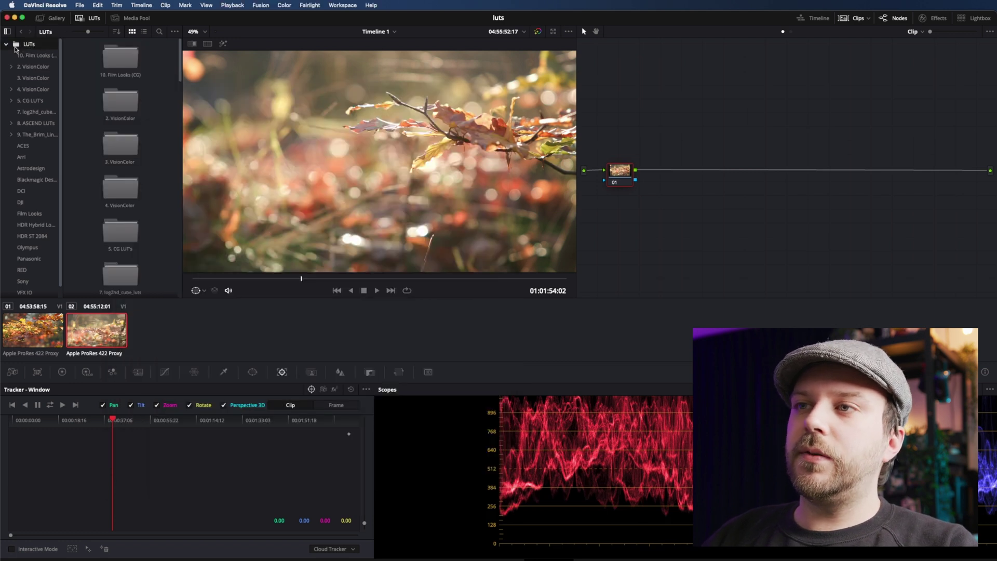
{"action": "left_click", "coordinate": [32, 66]}
{"action": "left_click", "coordinate": [33, 77]}
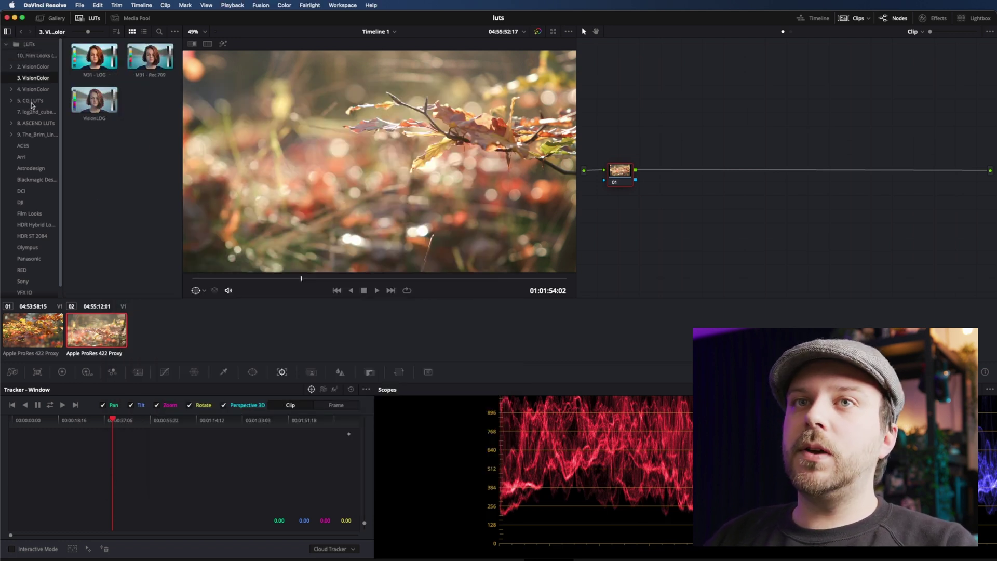
{"action": "left_click", "coordinate": [35, 123]}
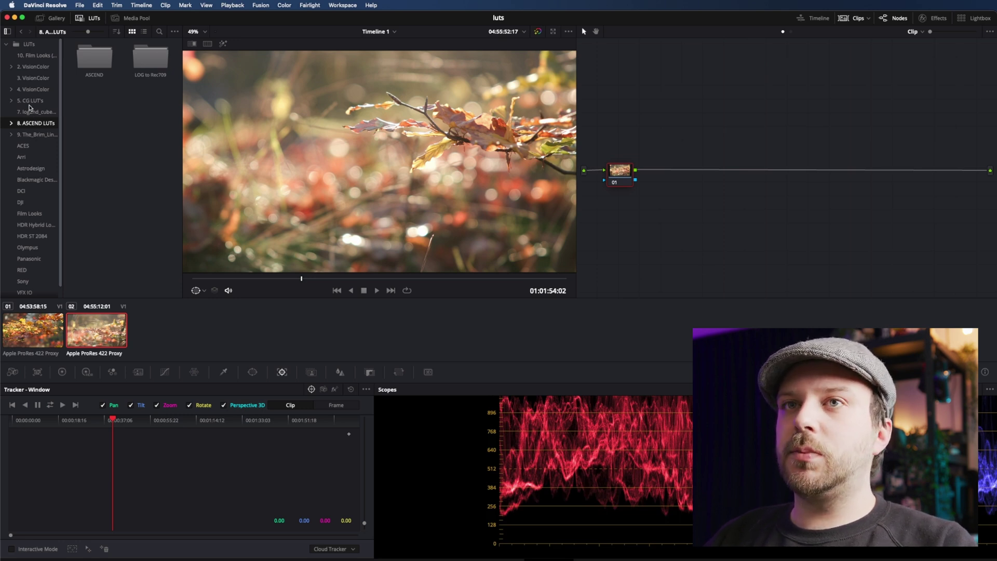
{"action": "key", "text": "super+Tab"}
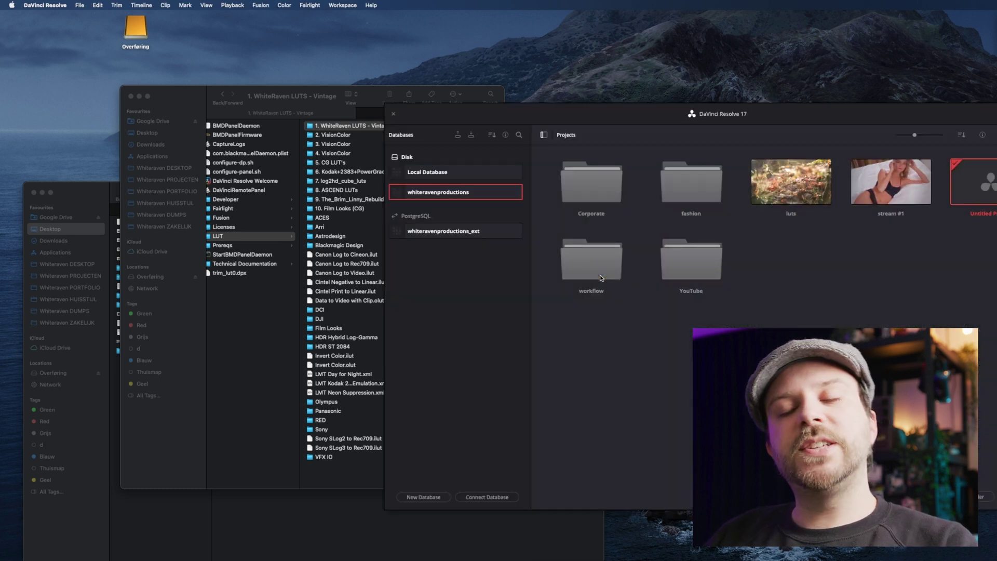
Reopen the luts project and apply a WhiteRaven Vintage LUT to the clip's node
{"action": "double_click", "coordinate": [792, 175]}
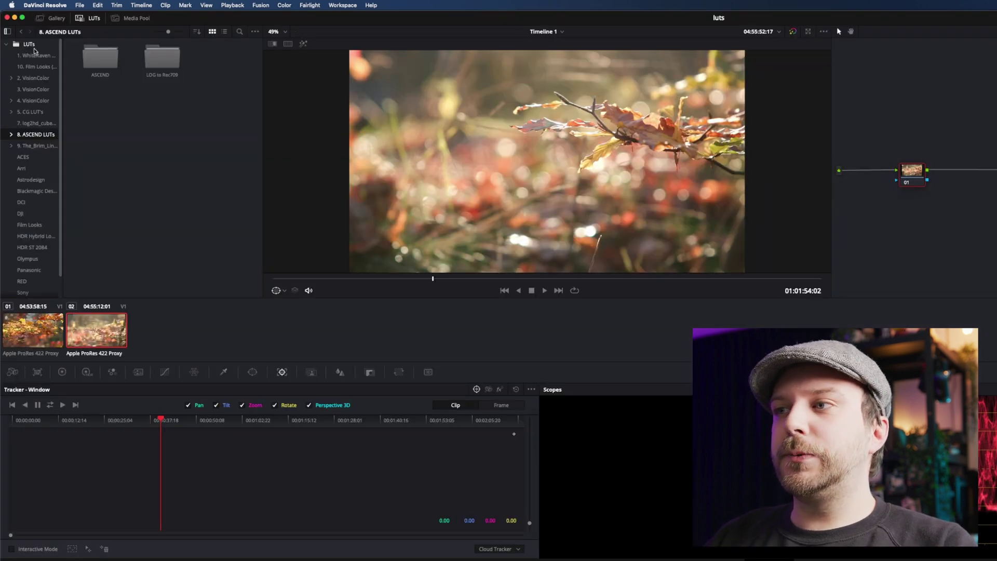
{"action": "left_click", "coordinate": [32, 56]}
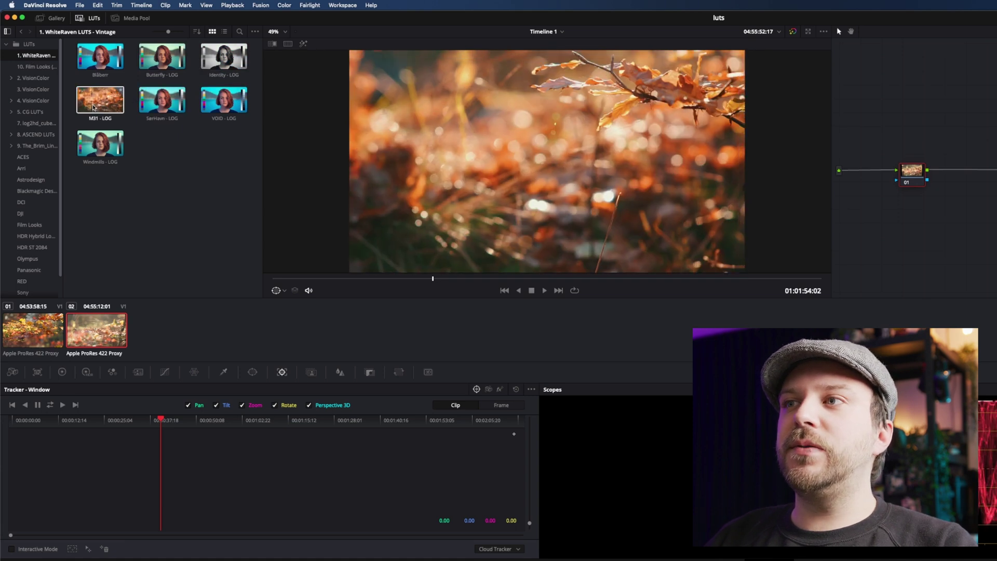
{"action": "right_click", "coordinate": [916, 173]}
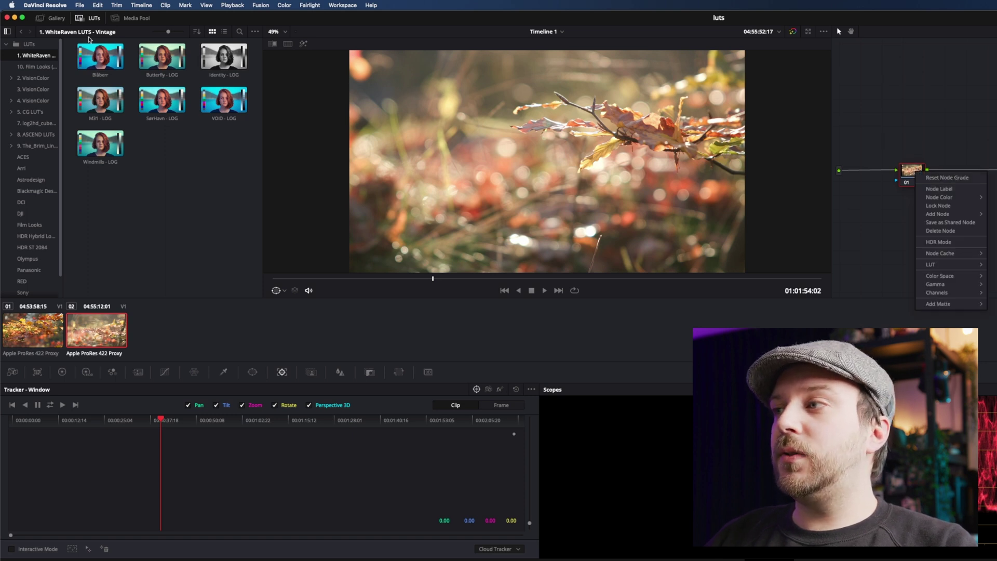
{"action": "key", "text": "Escape"}
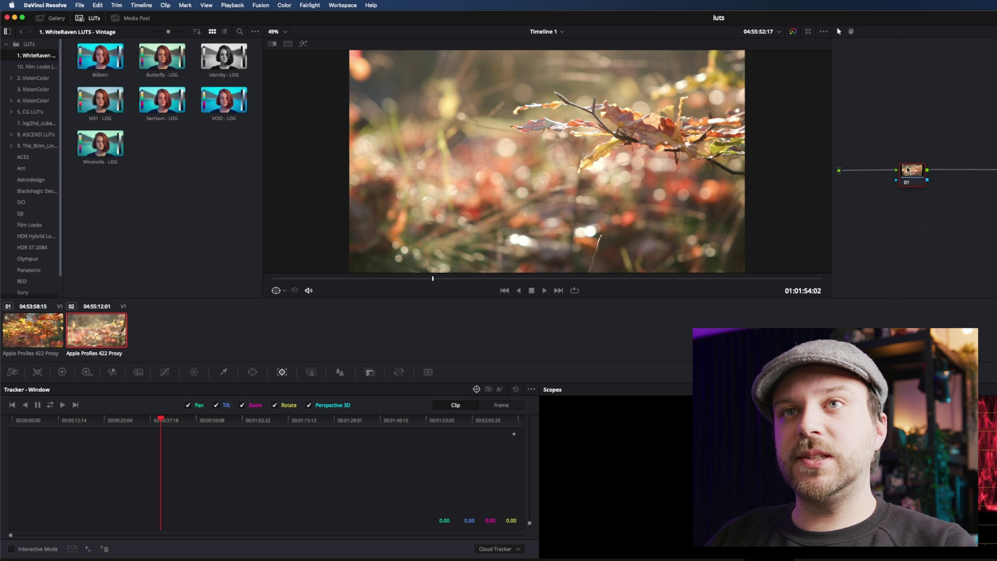
{"action": "right_click", "coordinate": [912, 169]}
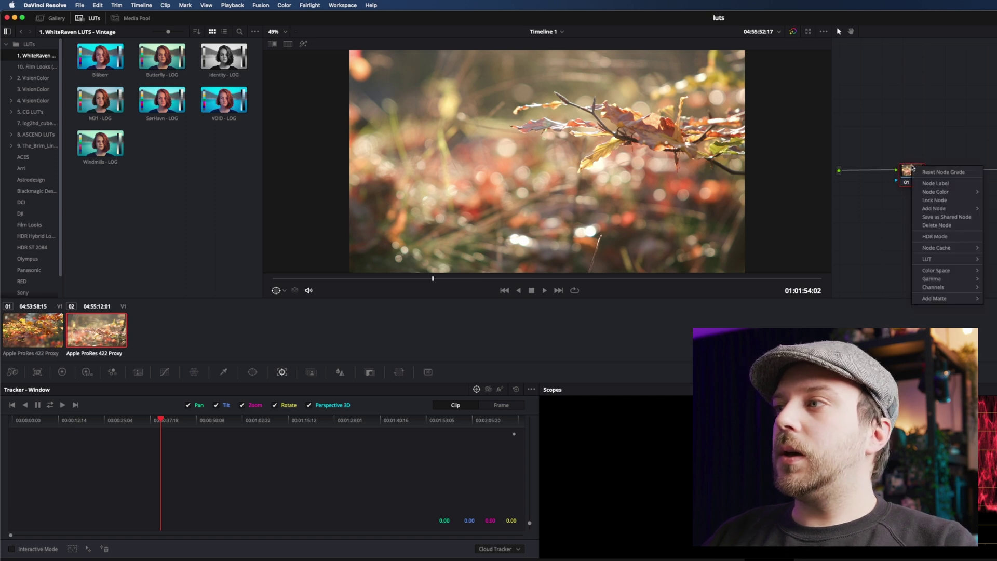
{"action": "mouse_move", "coordinate": [943, 259]}
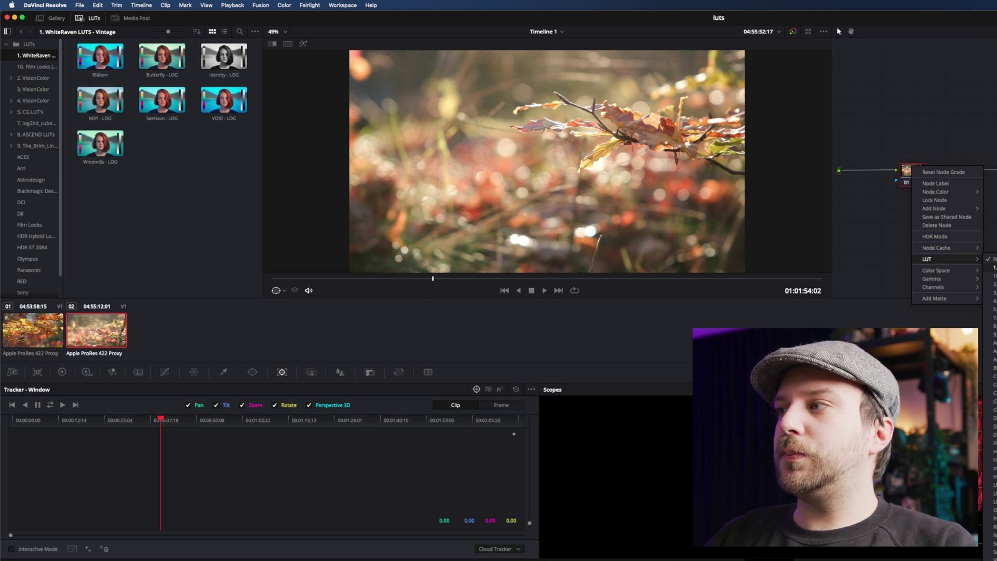
{"action": "left_click", "coordinate": [990, 266]}
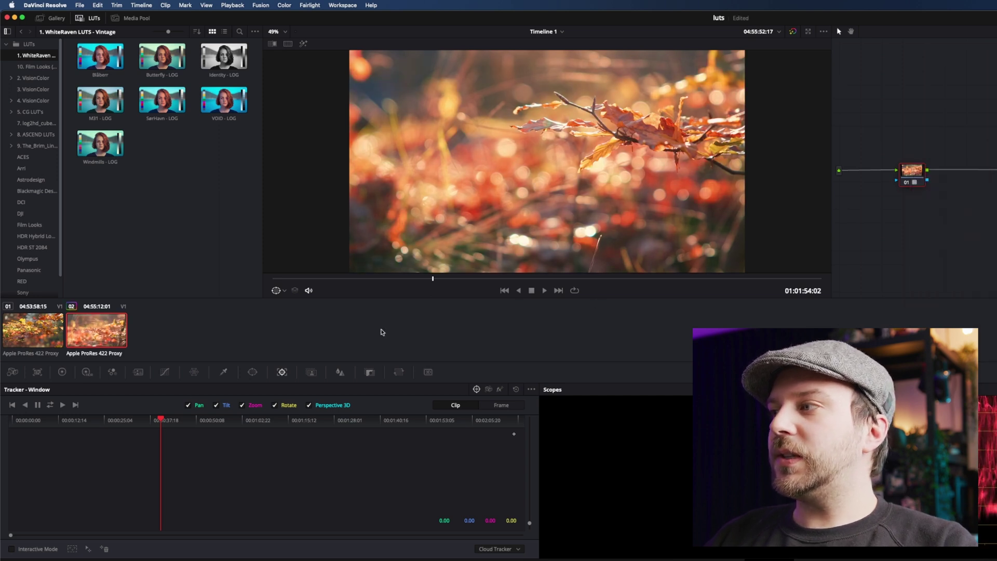
In the Primaries color wheels, lower Gain to 0.88 and Lift to -0.04
{"action": "left_click", "coordinate": [62, 373]}
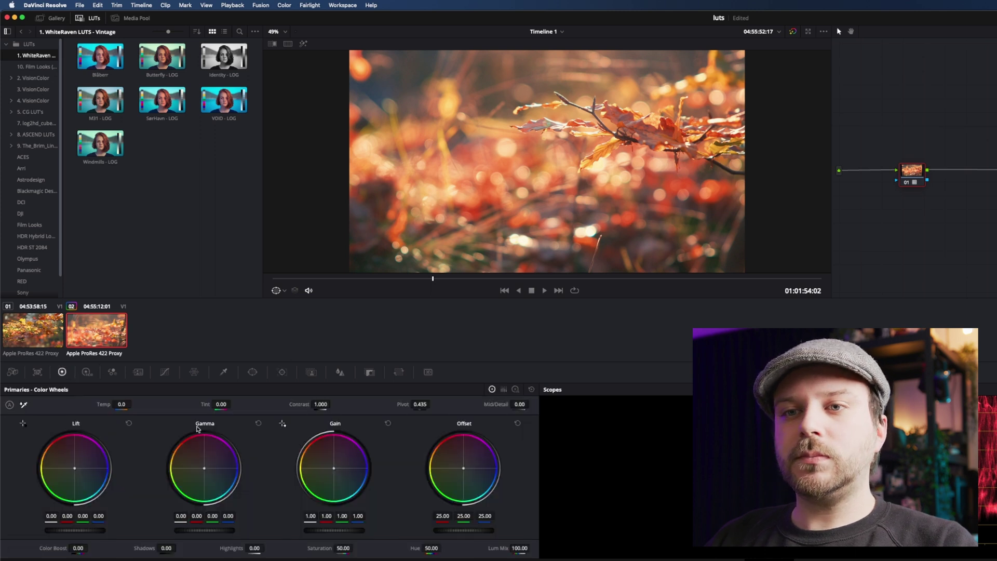
{"action": "left_click_drag", "start_coordinate": [334, 531], "coordinate": [261, 527]}
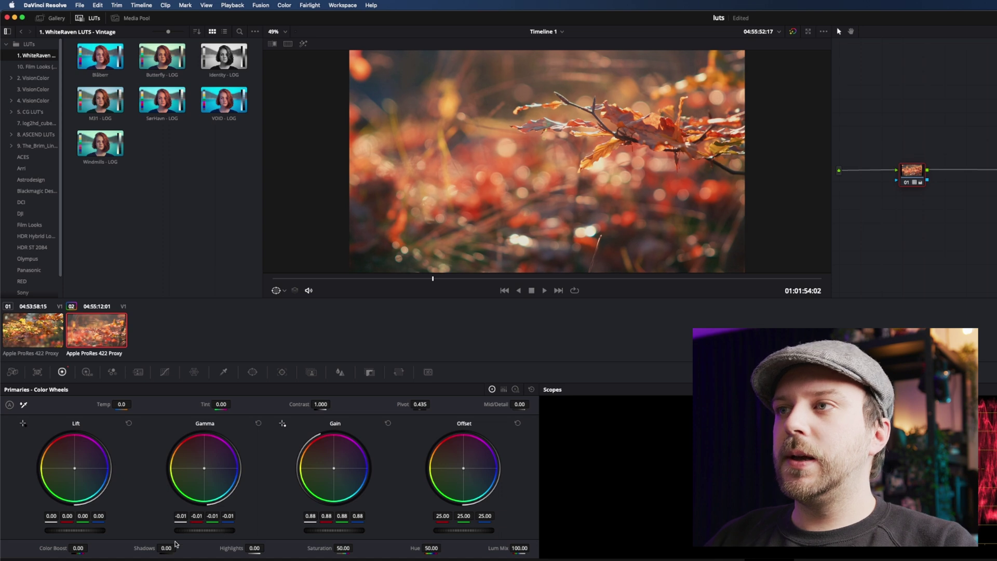
{"action": "left_click_drag", "start_coordinate": [75, 531], "coordinate": [62, 531]}
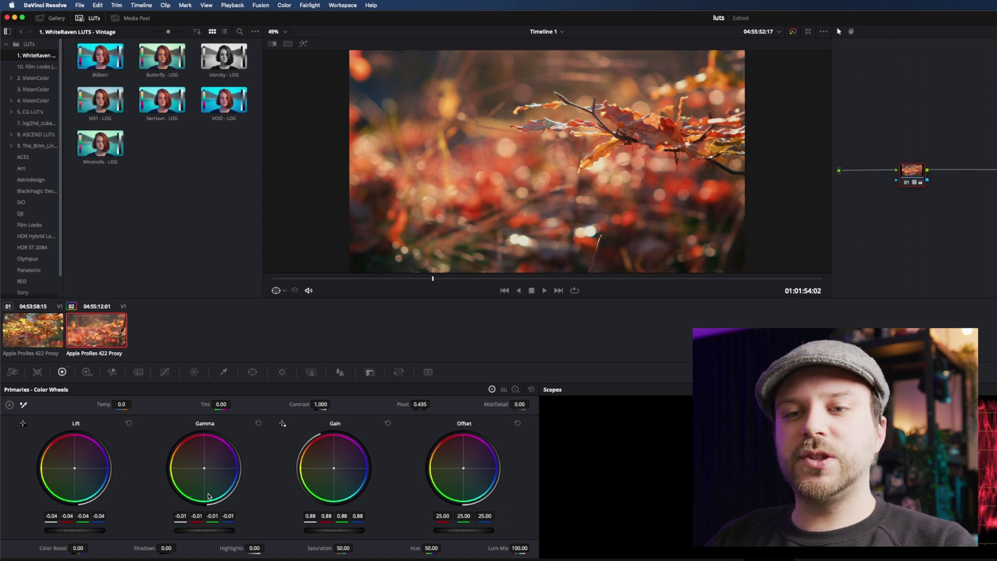